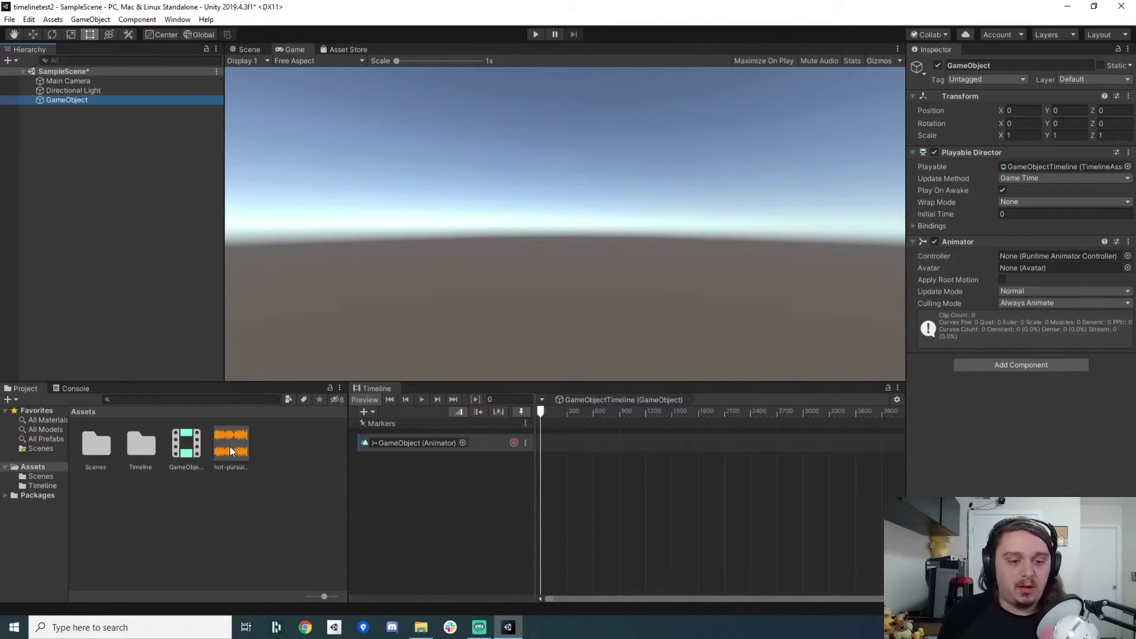
Step: Add the hot-pursuit music clip to the timeline, preview it, and shift it to frame 602
{"action": "mouse_move", "coordinate": [230, 446]}
{"action": "left_mouse_down"}
{"action": "mouse_move", "coordinate": [487, 489]}
{"action": "mouse_move", "coordinate": [247, 434]}
{"action": "mouse_move", "coordinate": [411, 488]}
{"action": "left_mouse_up"}
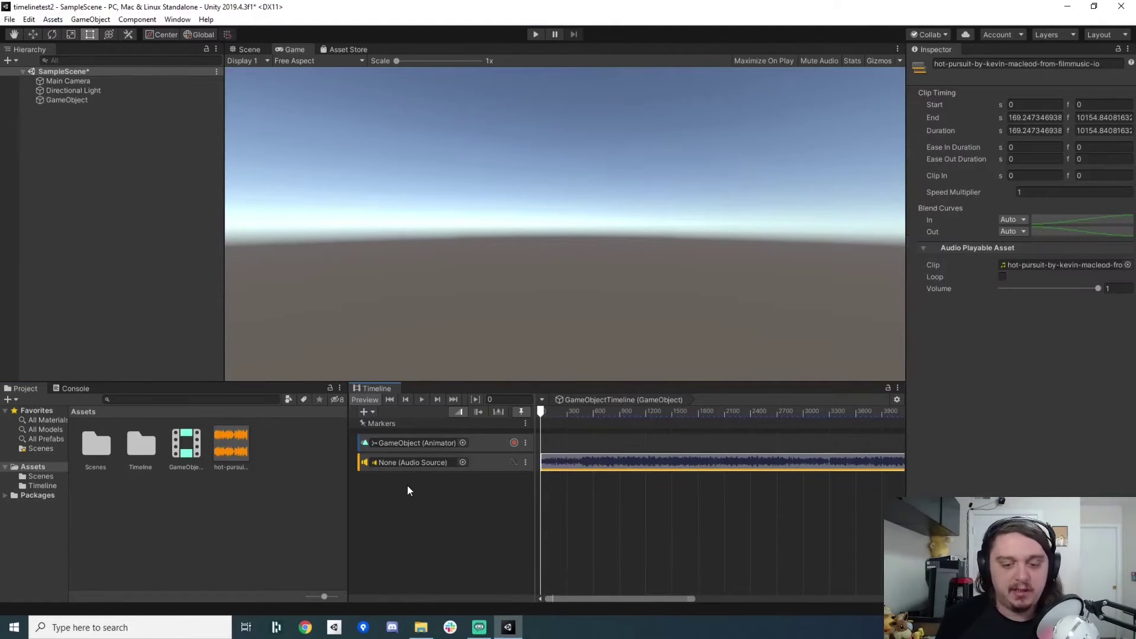
{"action": "left_click", "coordinate": [409, 487]}
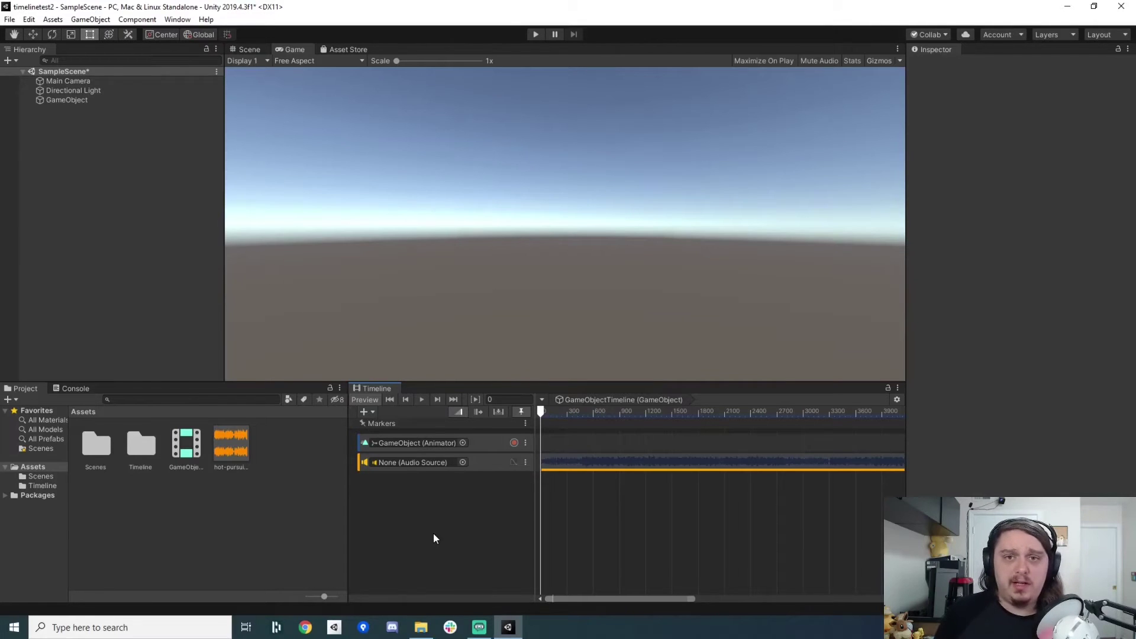
{"action": "key", "text": "space"}
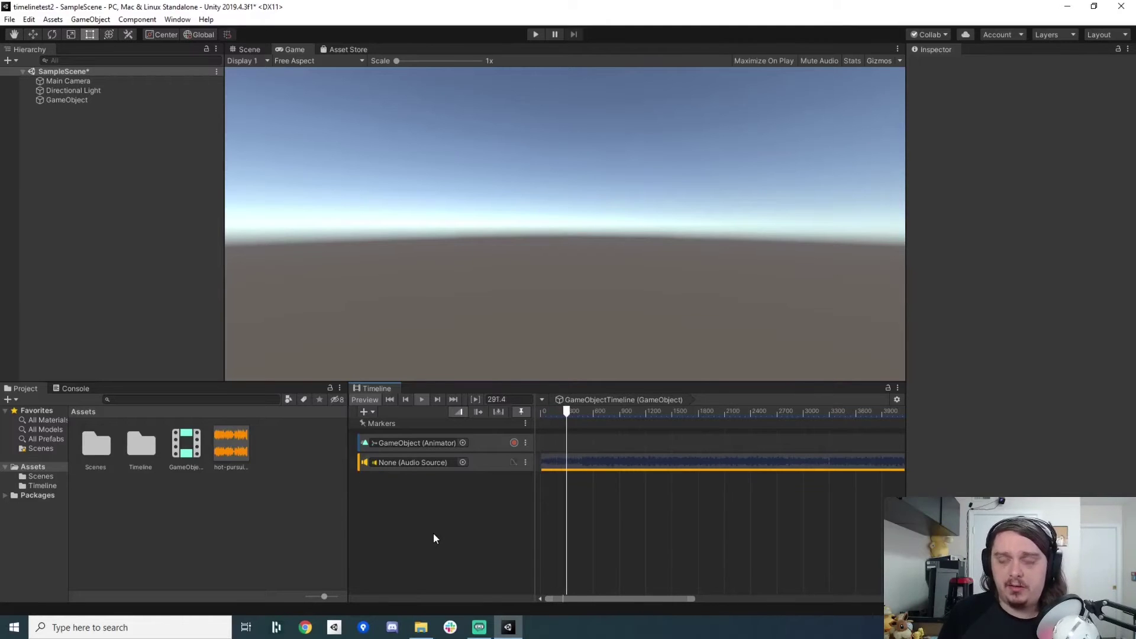
{"action": "key", "text": "space"}
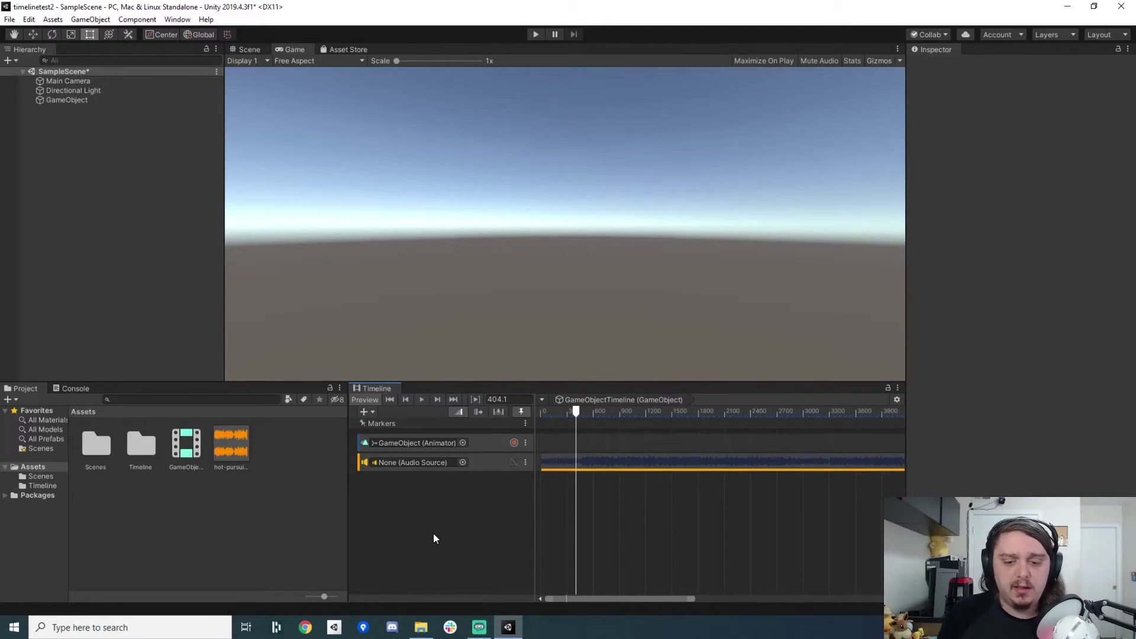
{"action": "mouse_move", "coordinate": [579, 464]}
{"action": "left_mouse_down"}
{"action": "mouse_move", "coordinate": [568, 464]}
{"action": "mouse_move", "coordinate": [622, 461]}
{"action": "left_mouse_up"}
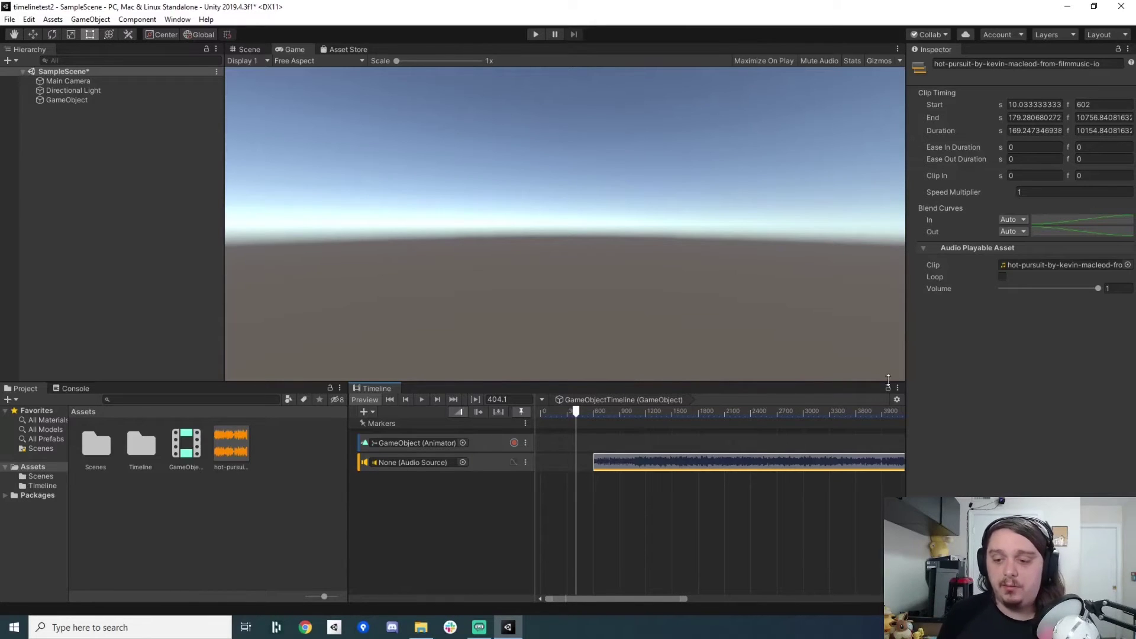
{"action": "left_click", "coordinate": [897, 399]}
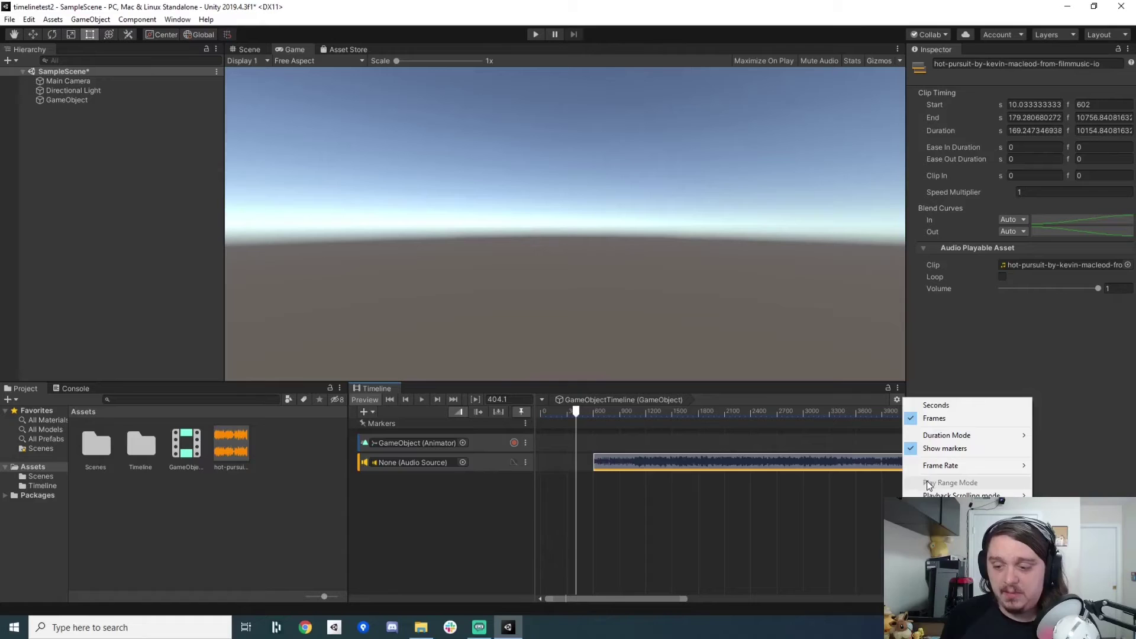
{"action": "left_click", "coordinate": [913, 416]}
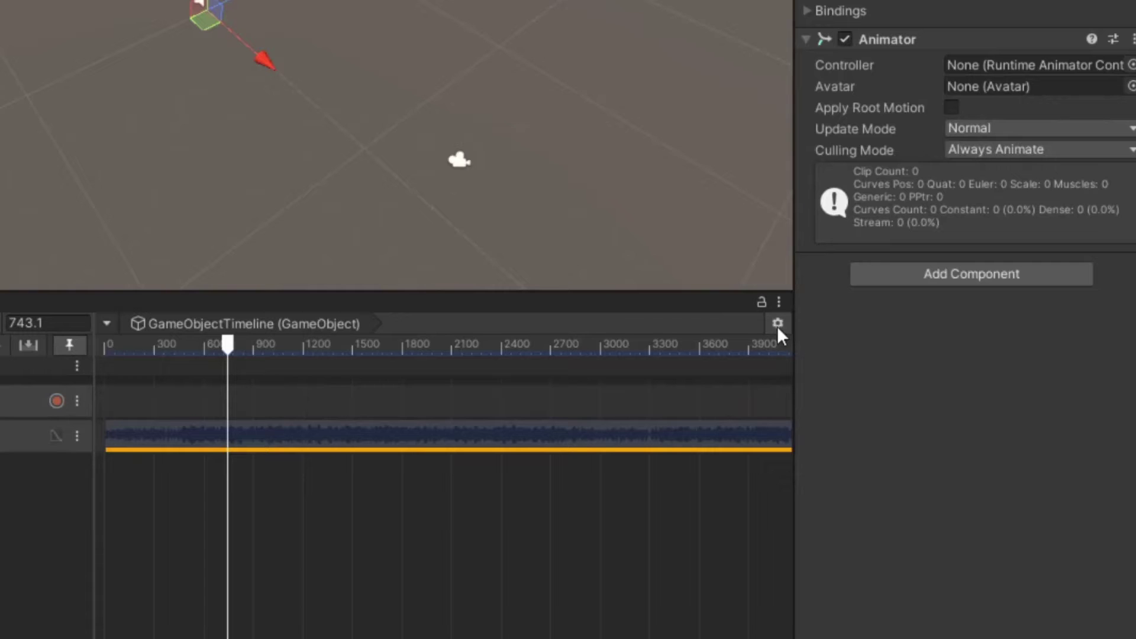
{"action": "left_click", "coordinate": [776, 326]}
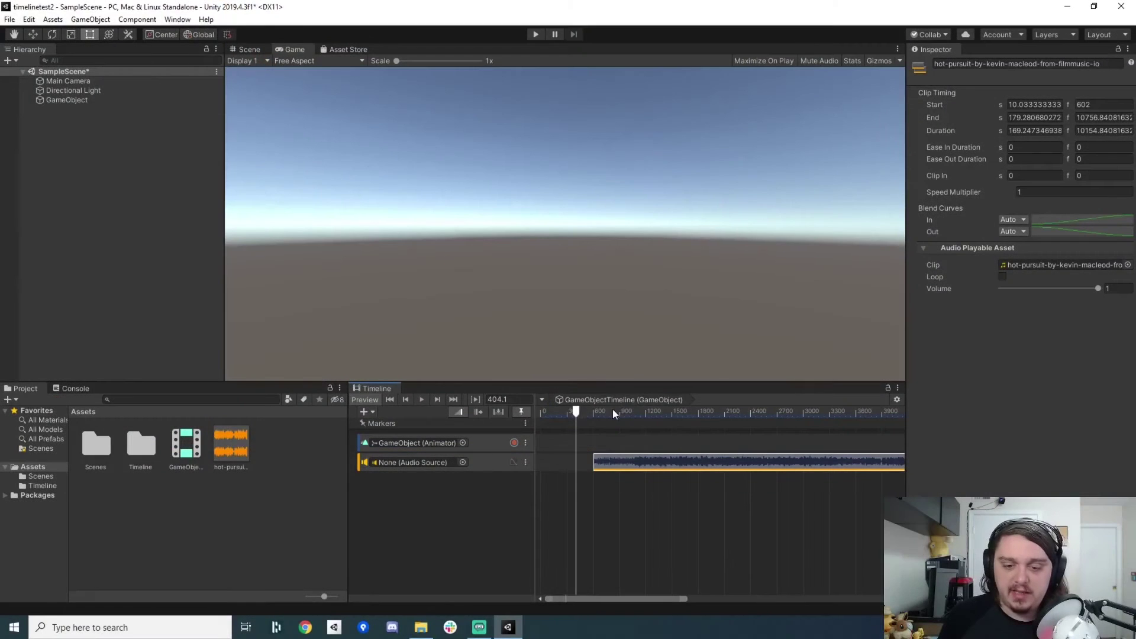
{"action": "left_click_drag", "start_coordinate": [578, 416], "coordinate": [578, 414]}
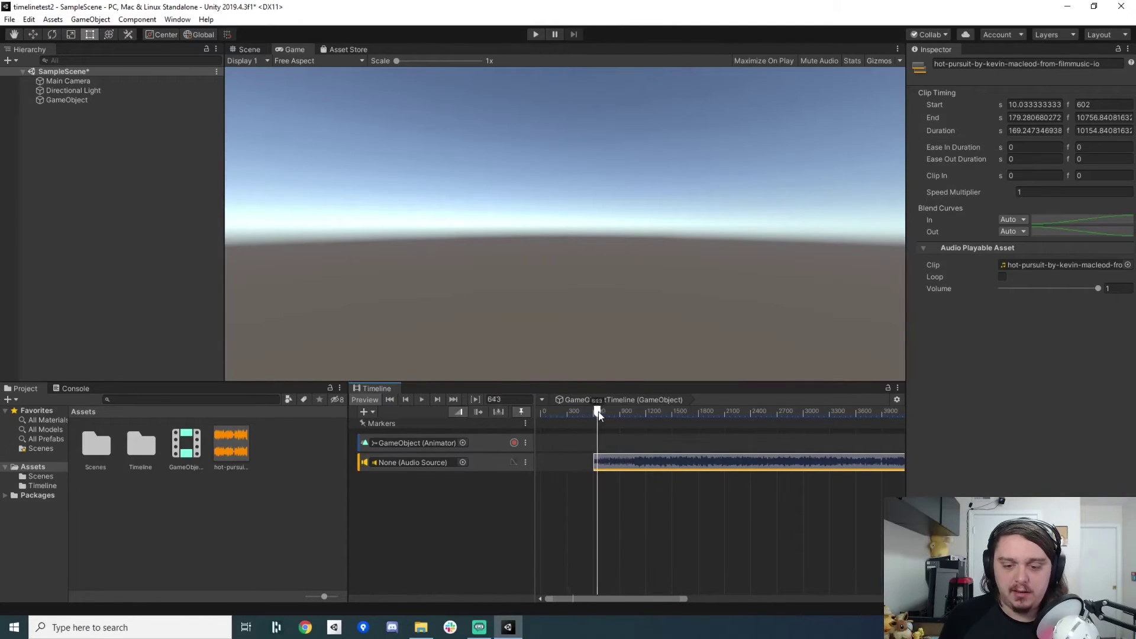
{"action": "left_click_drag", "start_coordinate": [578, 415], "coordinate": [709, 413]}
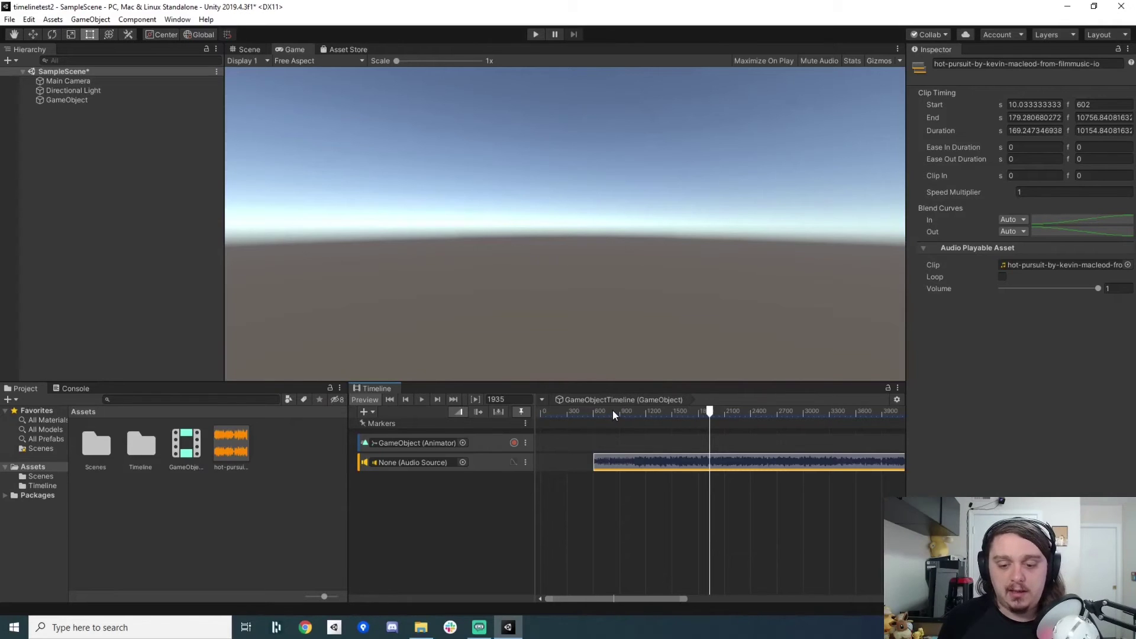
{"action": "left_click_drag", "start_coordinate": [635, 411], "coordinate": [647, 415]}
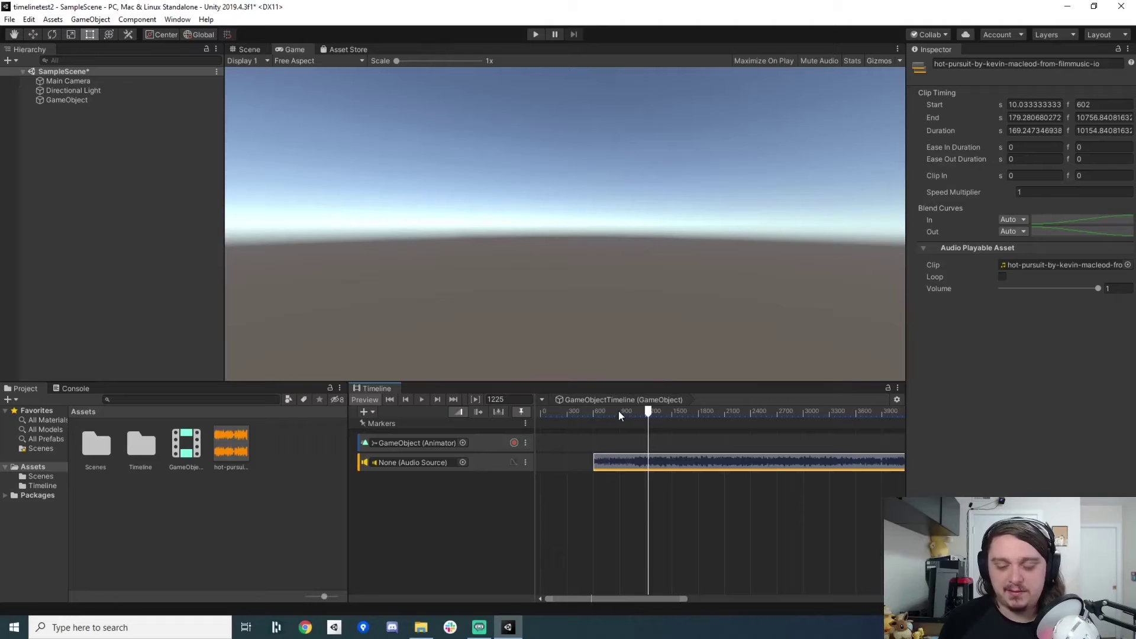
{"action": "left_click_drag", "start_coordinate": [610, 411], "coordinate": [677, 406]}
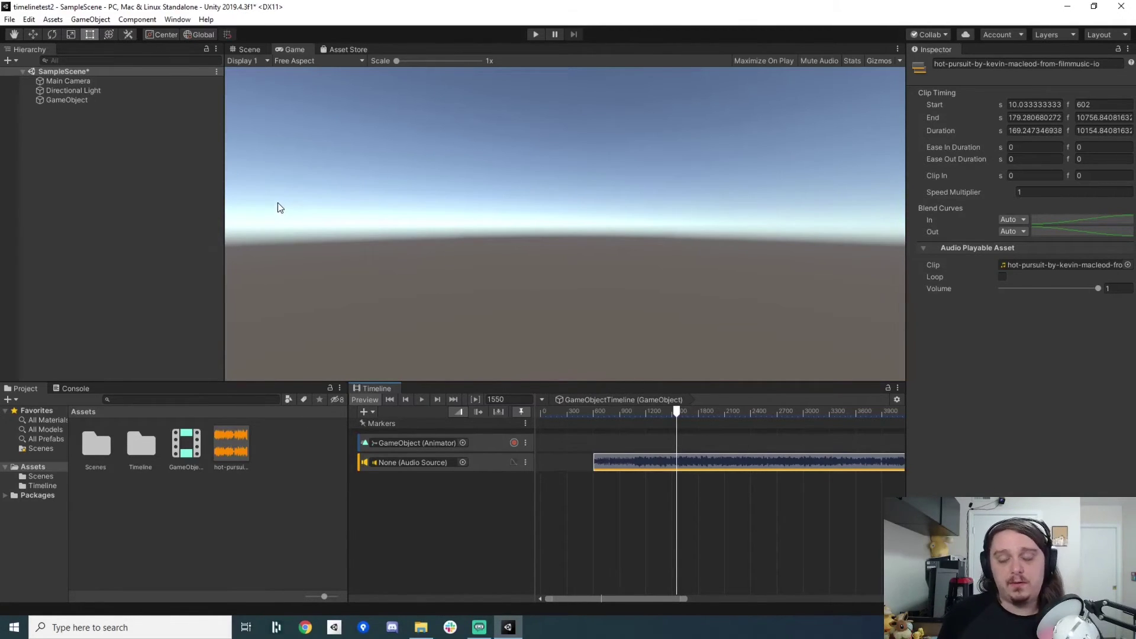
Step: Create a new Audio Source object in the scene from the Hierarchy context menu
{"action": "left_click", "coordinate": [87, 138]}
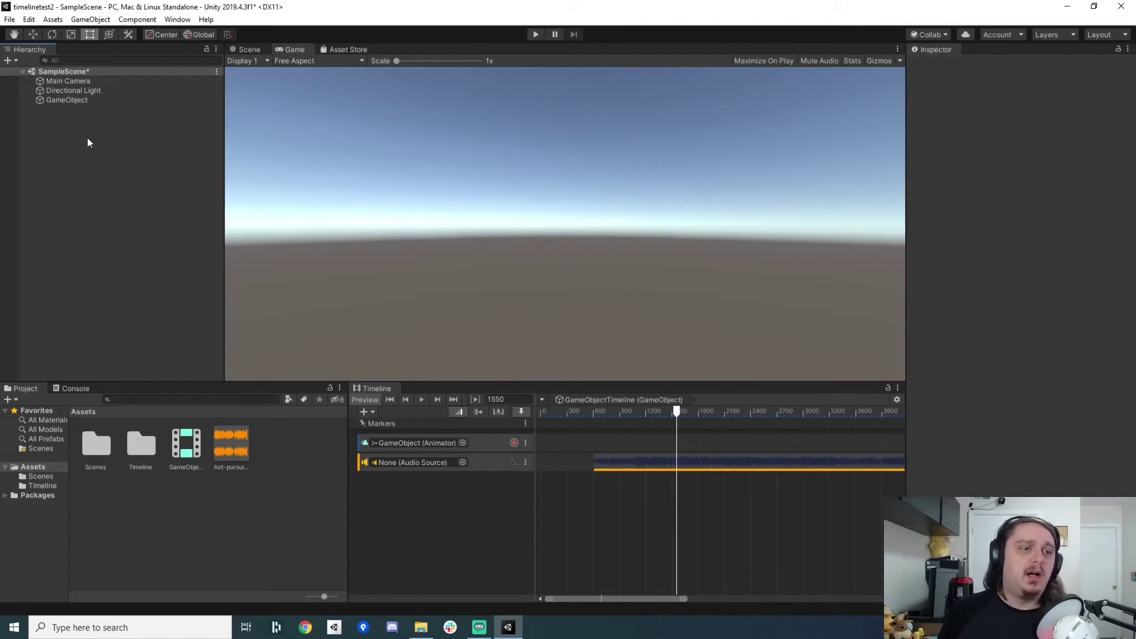
{"action": "right_click", "coordinate": [87, 138]}
{"action": "left_click", "coordinate": [75, 145]}
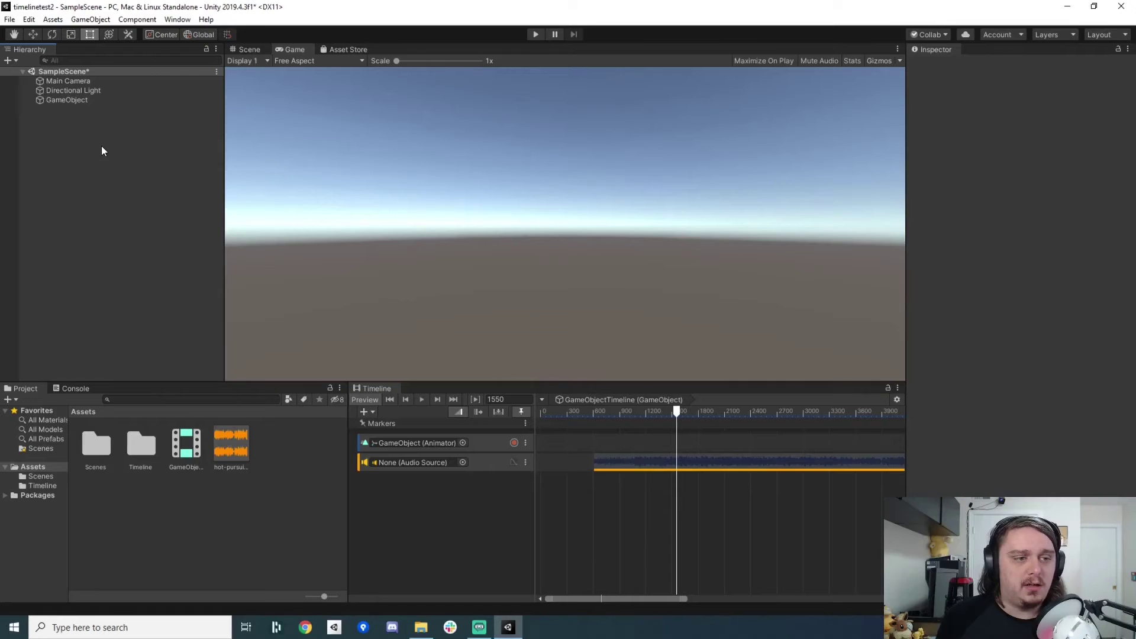
{"action": "right_click", "coordinate": [102, 145]}
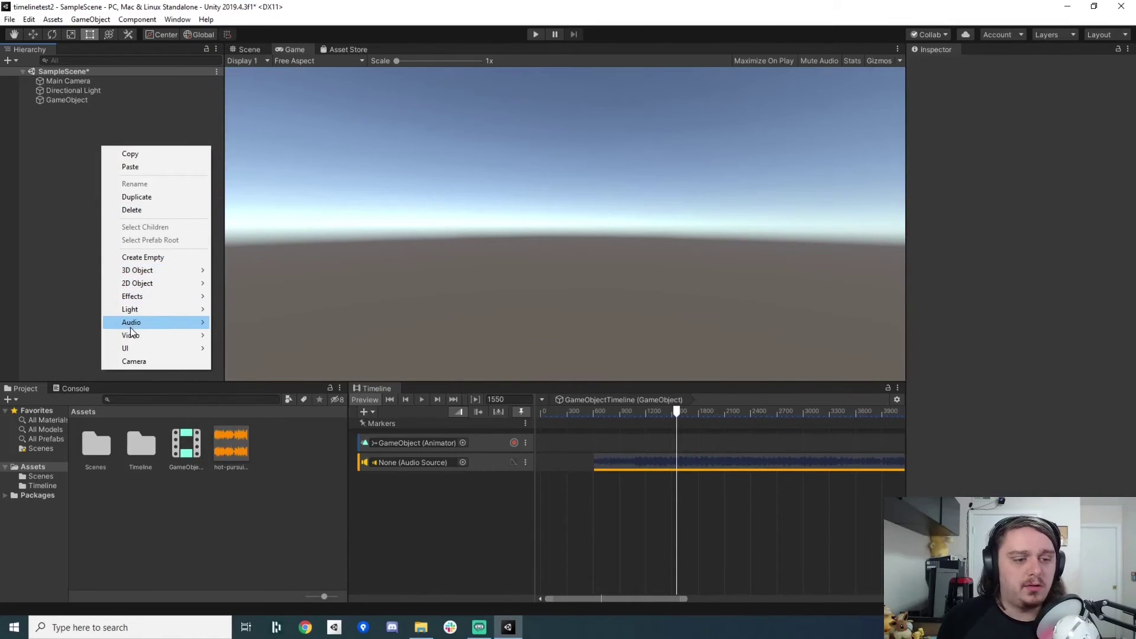
{"action": "mouse_move", "coordinate": [131, 322]}
{"action": "left_click", "coordinate": [240, 325]}
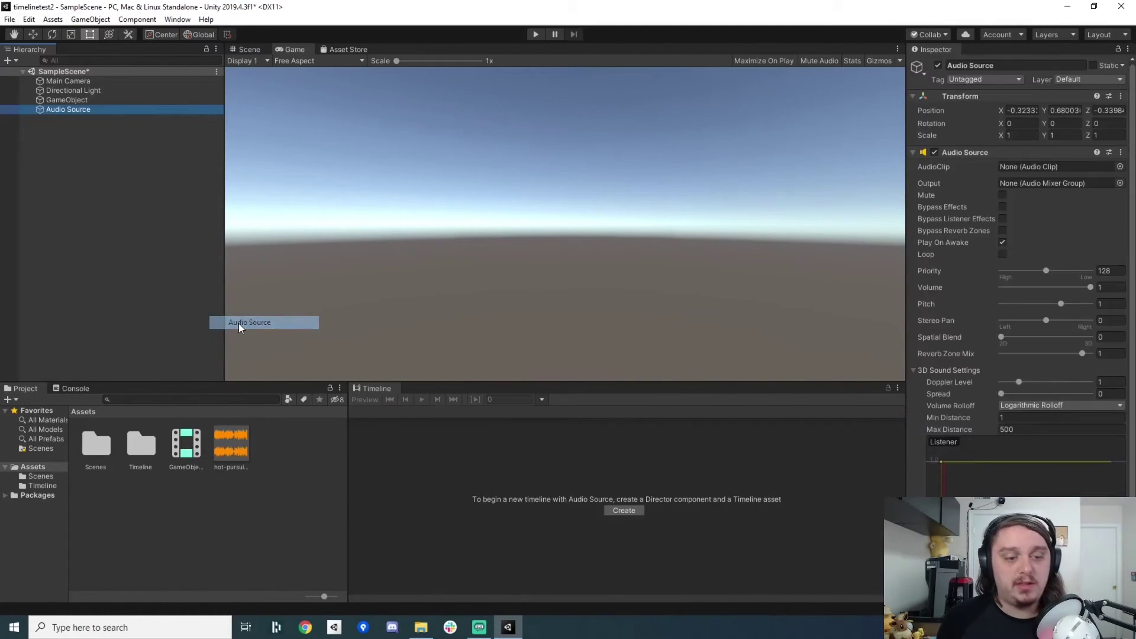
Step: Bind the audio track to Audio Source and set its Spatial Blend to 1 (3D)
{"action": "left_click", "coordinate": [85, 100]}
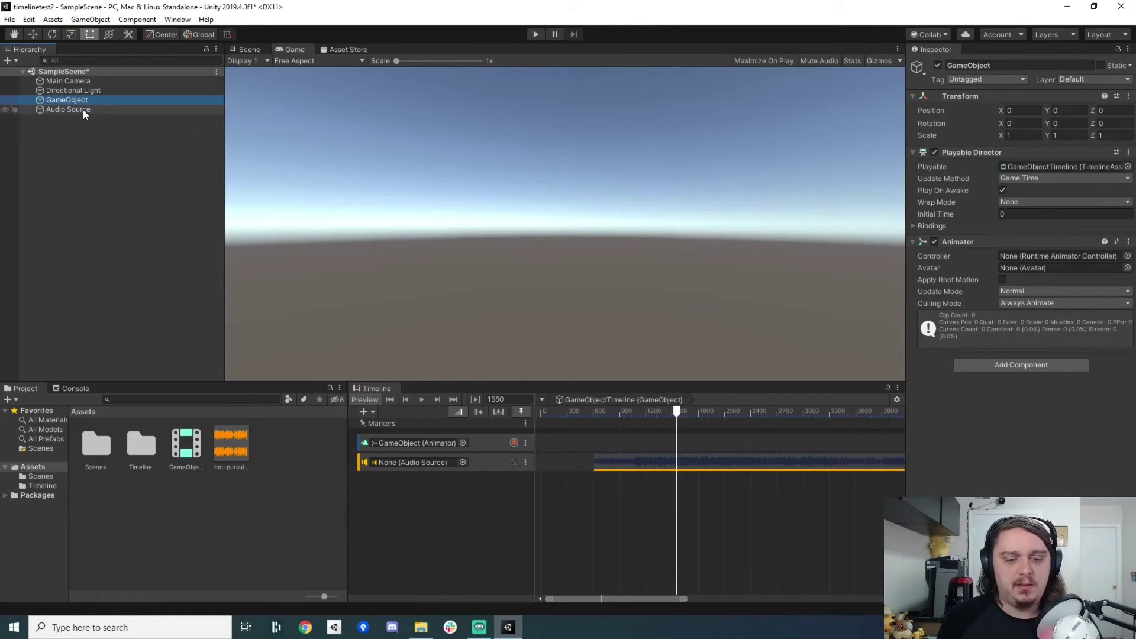
{"action": "left_click_drag", "start_coordinate": [84, 111], "coordinate": [448, 430]}
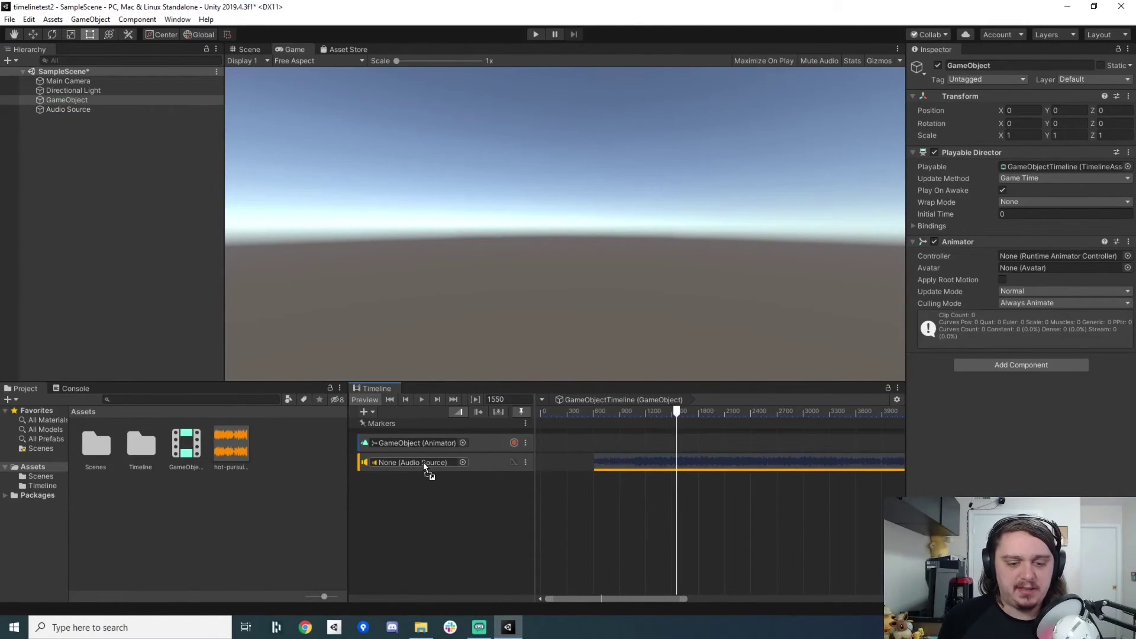
{"action": "left_click_drag", "start_coordinate": [424, 462], "coordinate": [423, 462]}
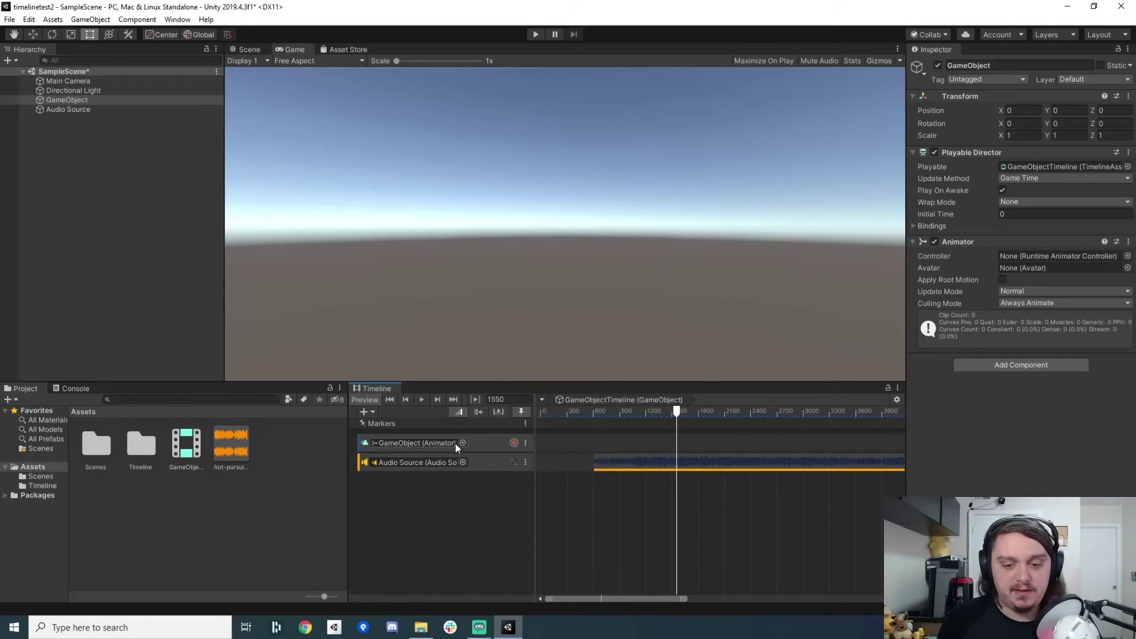
{"action": "left_click", "coordinate": [64, 109]}
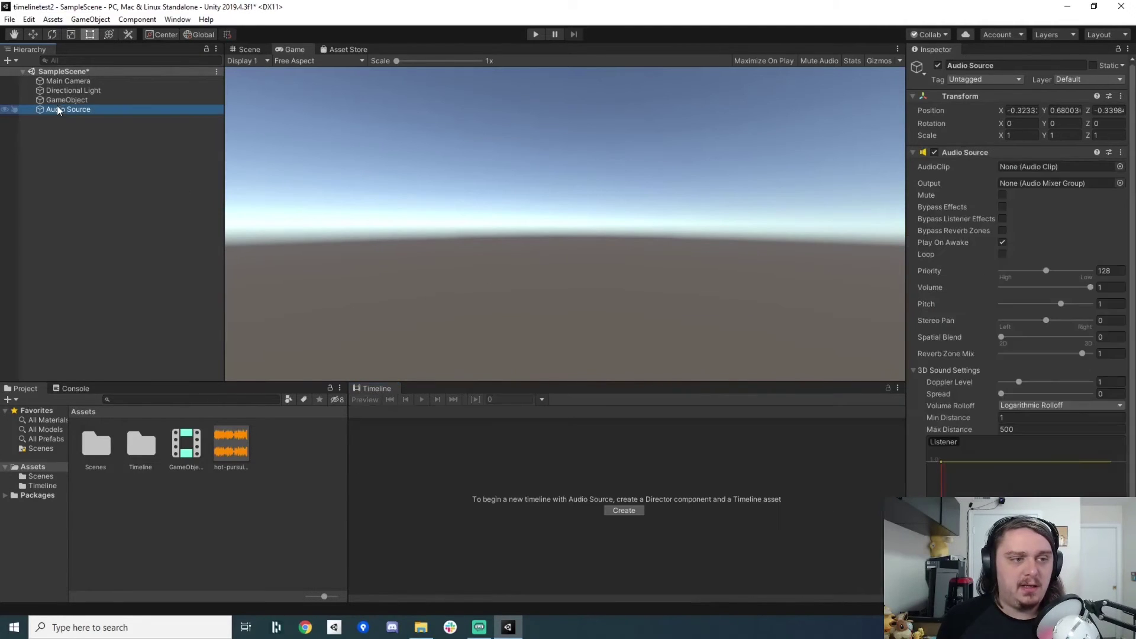
{"action": "left_click_drag", "start_coordinate": [1002, 339], "coordinate": [1105, 341]}
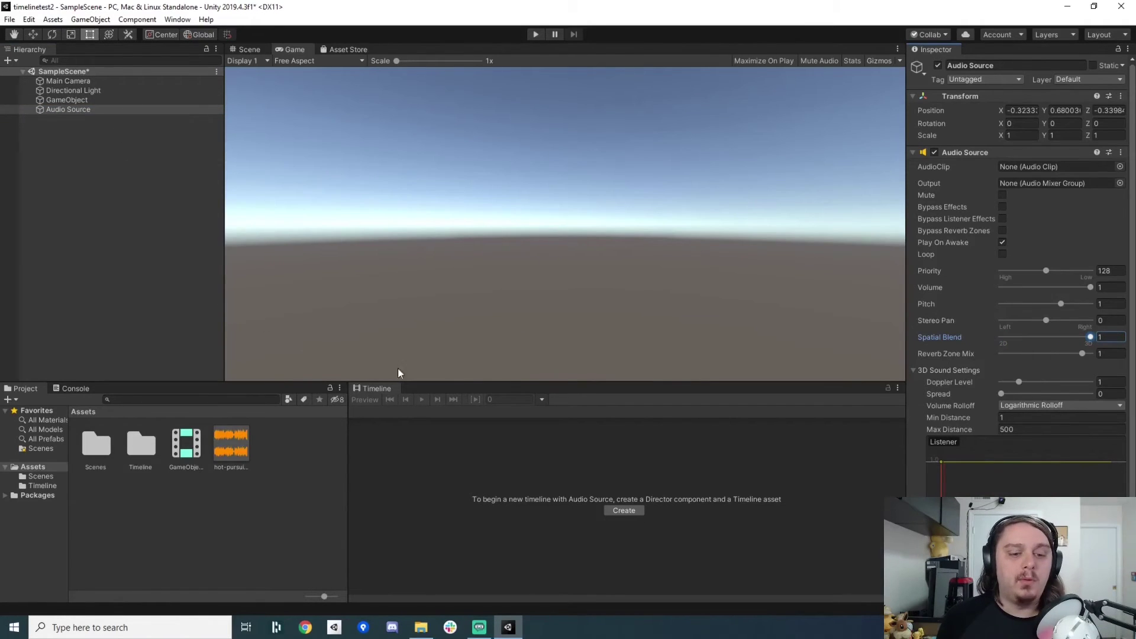
{"action": "mouse_move", "coordinate": [66, 100]}
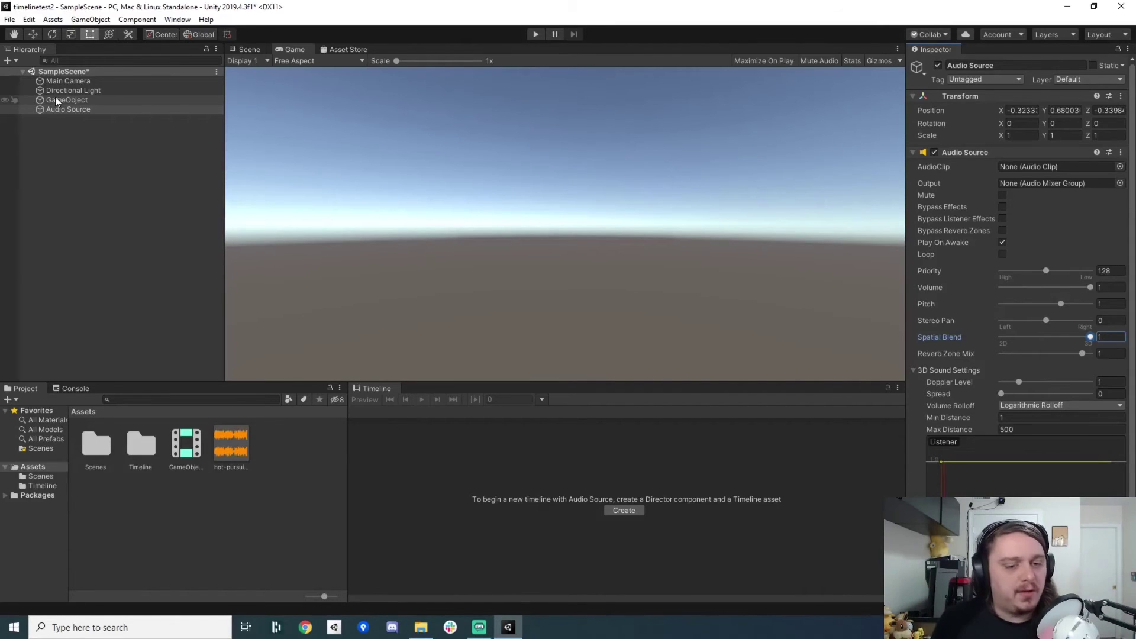
Step: Rewind the timeline playhead, then move Main Camera to X 12.5, Z 1.7 in the Scene view
{"action": "left_click", "coordinate": [55, 98]}
{"action": "left_click_drag", "start_coordinate": [589, 416], "coordinate": [585, 416]}
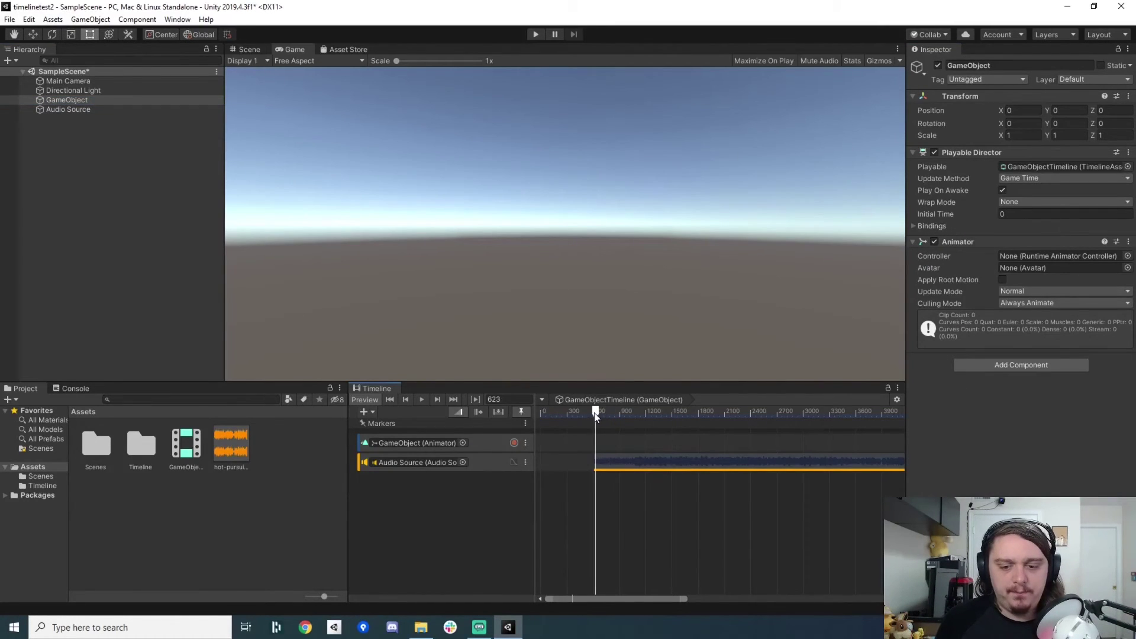
{"action": "left_click", "coordinate": [76, 82]}
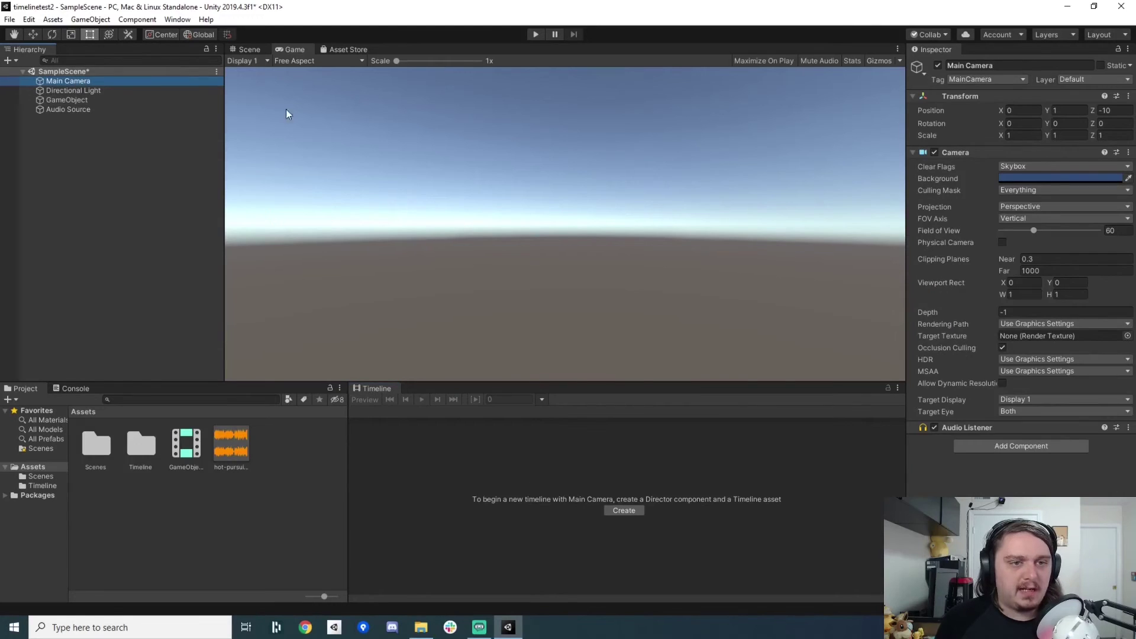
{"action": "left_click", "coordinate": [266, 49]}
{"action": "scroll", "coordinate": [454, 178], "scroll_direction": "up", "scroll_amount": 2}
{"action": "middle_click_drag", "start_coordinate": [466, 180], "coordinate": [542, 207]}
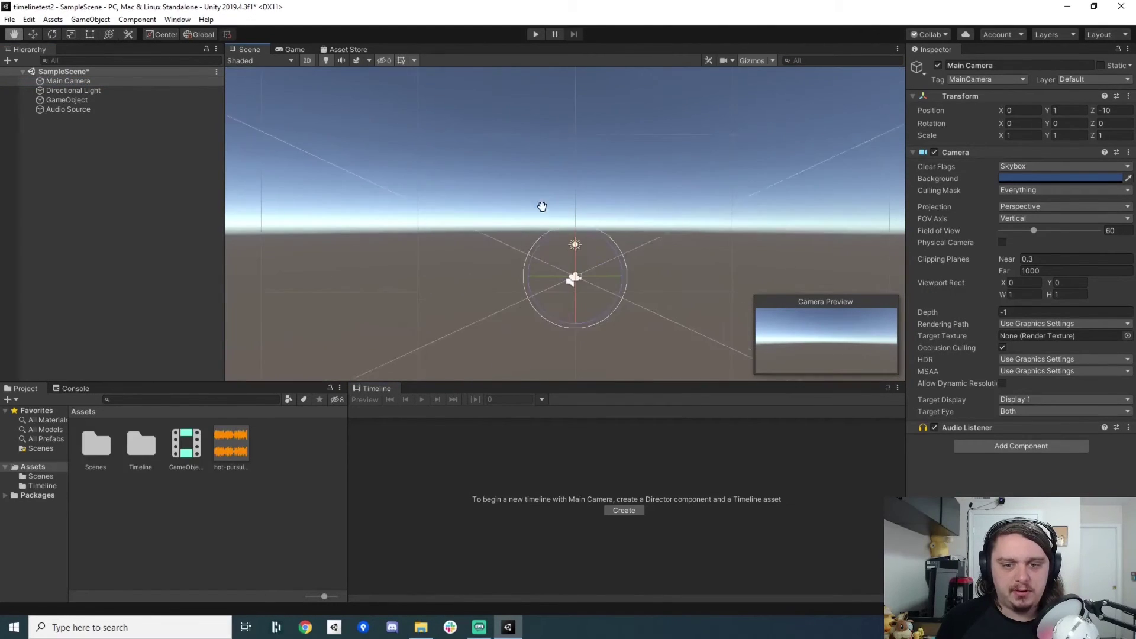
{"action": "mouse_move", "coordinate": [514, 186]}
{"action": "left_mouse_down", "text": "alt"}
{"action": "mouse_move", "coordinate": [742, 201]}
{"action": "mouse_move", "coordinate": [535, 289]}
{"action": "mouse_move", "coordinate": [451, 284]}
{"action": "left_mouse_up", "text": "alt"}
{"action": "key", "text": "w"}
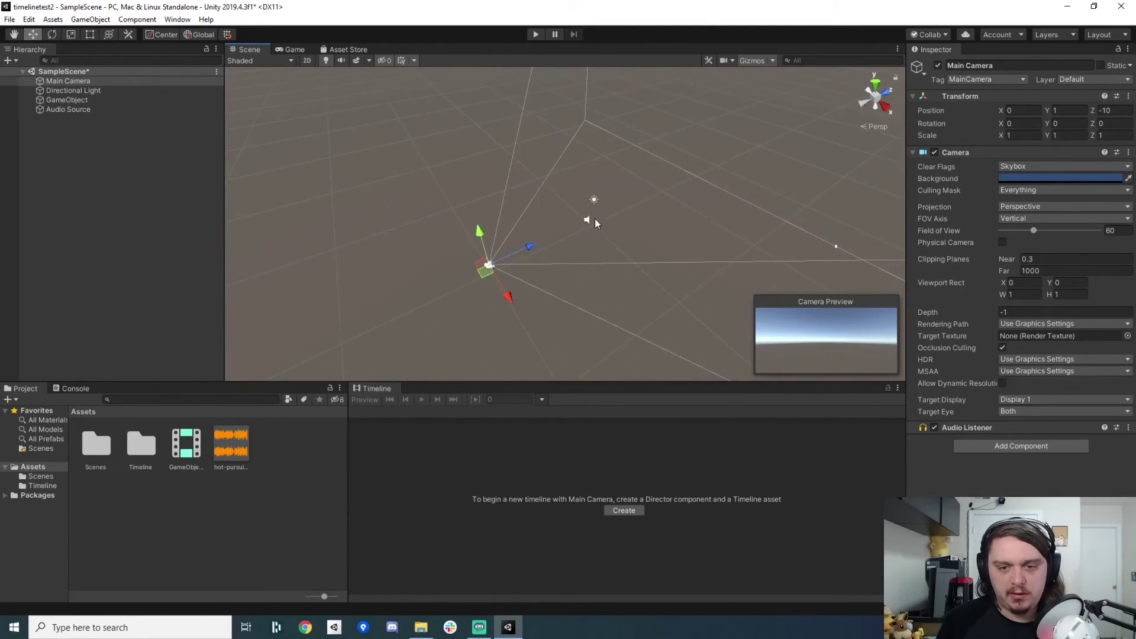
{"action": "left_click_drag", "start_coordinate": [477, 275], "coordinate": [739, 319]}
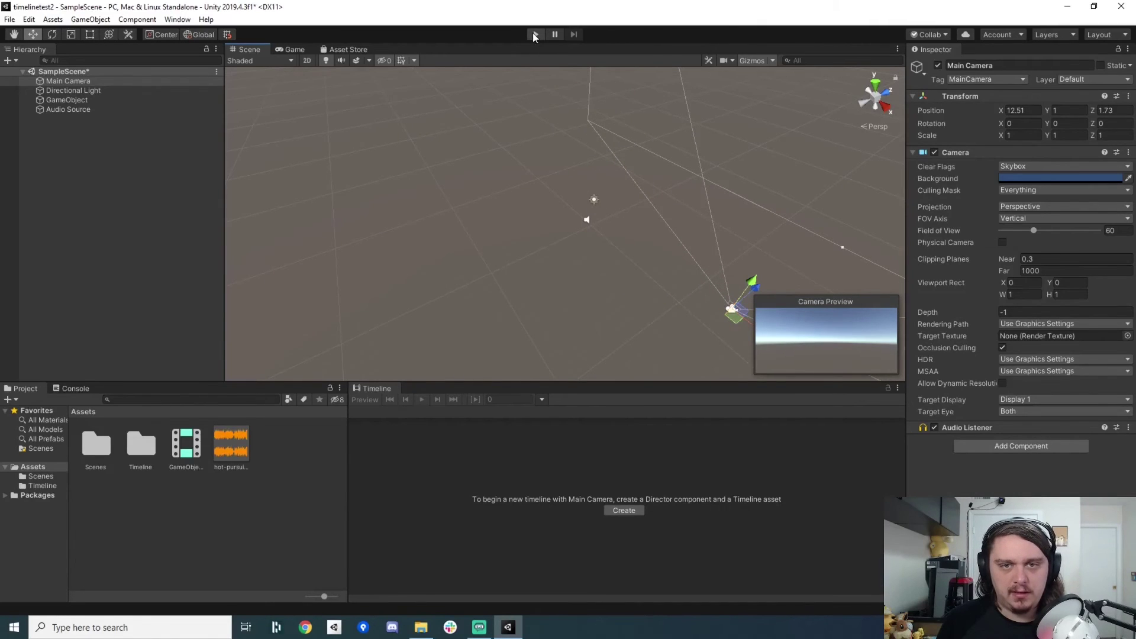
Step: Move the music clip back to start at time 0 and enter Play mode
{"action": "left_click", "coordinate": [86, 101]}
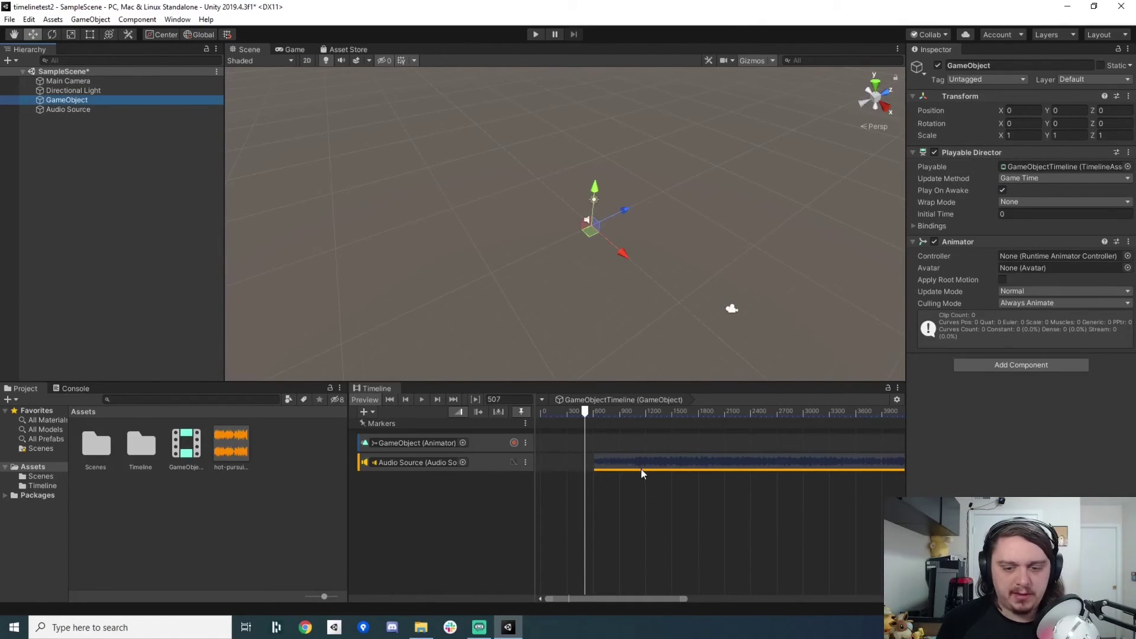
{"action": "left_click_drag", "start_coordinate": [641, 469], "coordinate": [584, 462]}
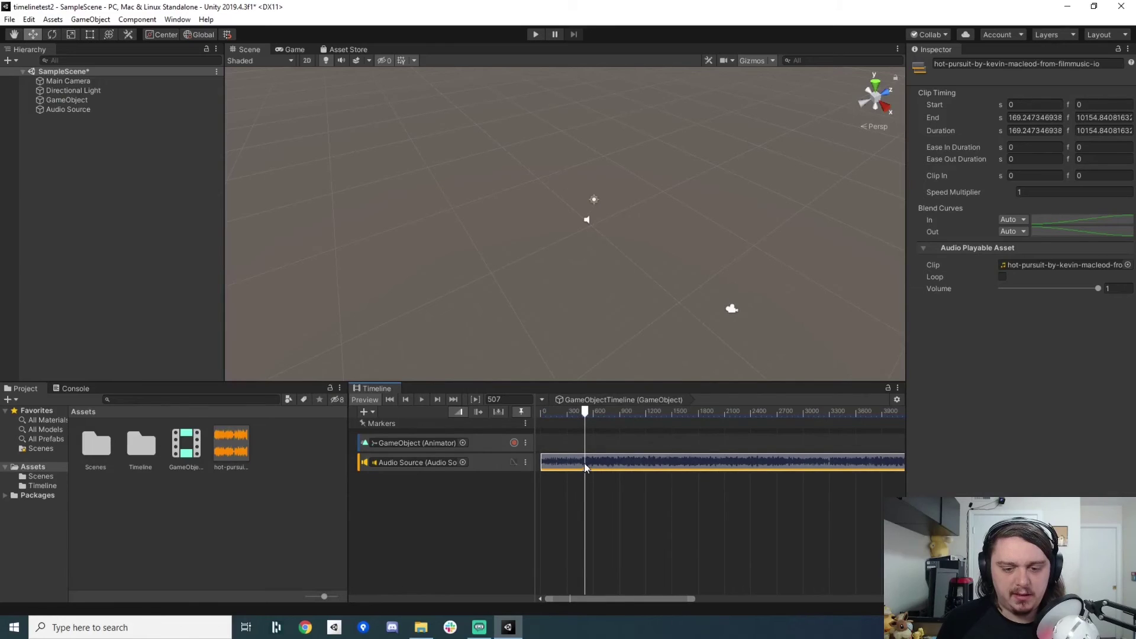
{"action": "left_click", "coordinate": [532, 34]}
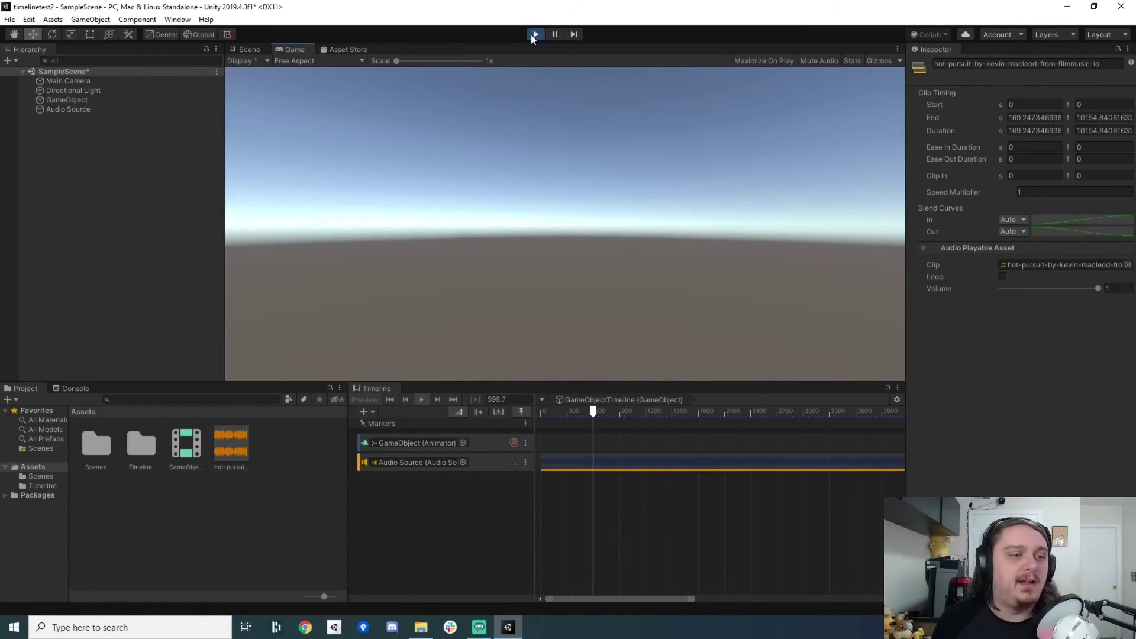
Step: During Play mode, drag Main Camera left past the Audio Source to X -8.72
{"action": "left_click", "coordinate": [248, 49]}
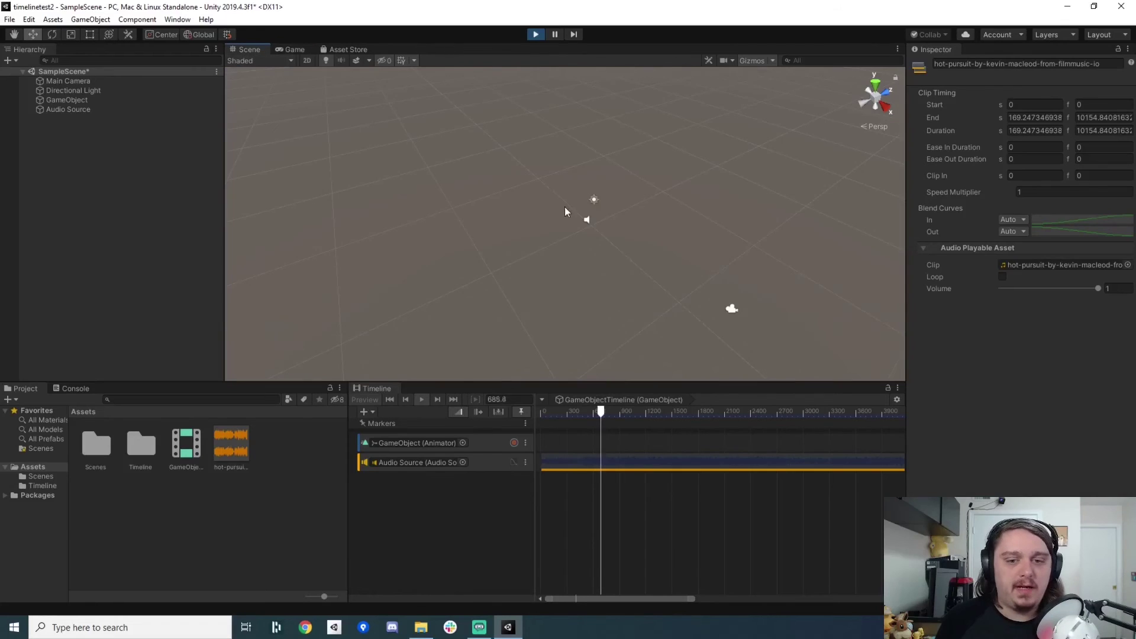
{"action": "left_click", "coordinate": [67, 81]}
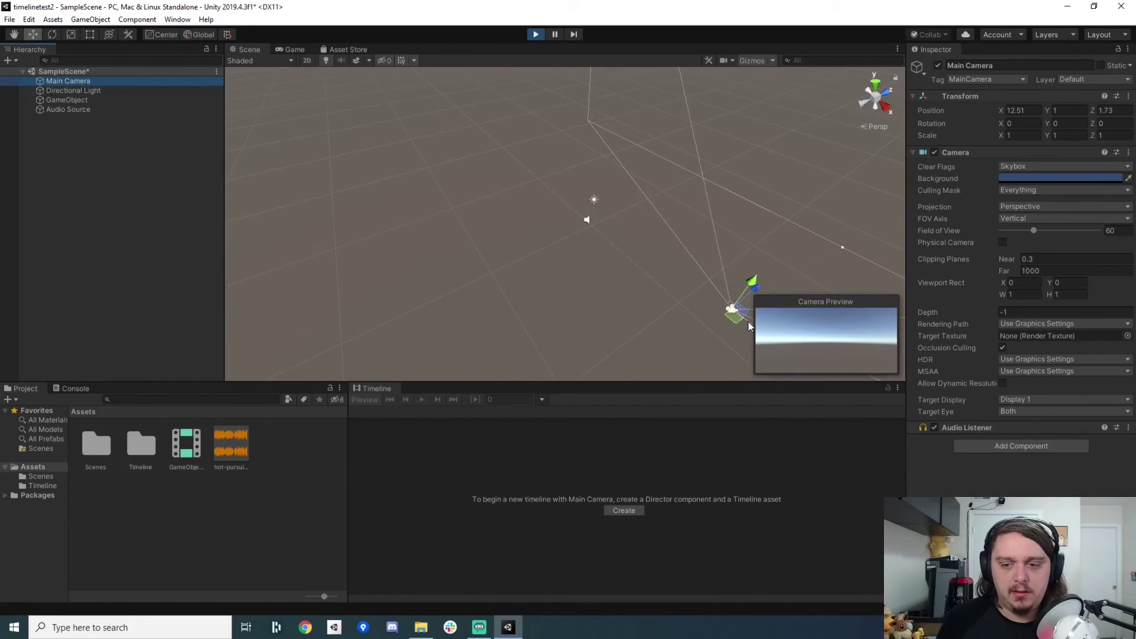
{"action": "left_click_drag", "start_coordinate": [746, 321], "coordinate": [556, 230]}
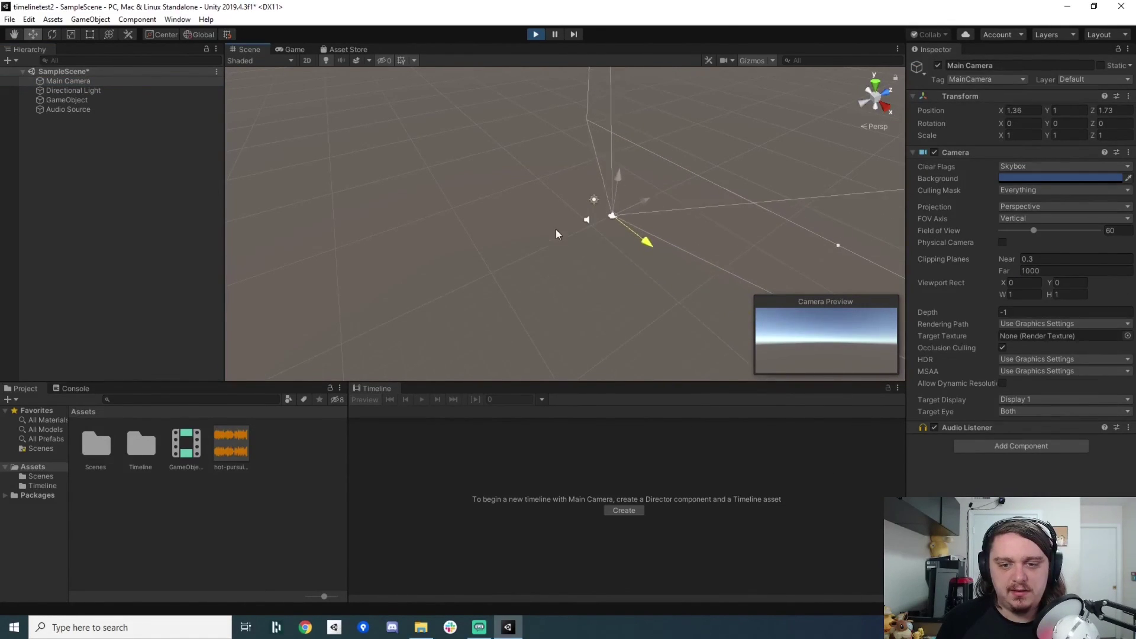
{"action": "mouse_move", "coordinate": [555, 229]}
{"action": "left_mouse_down"}
{"action": "mouse_move", "coordinate": [434, 188]}
{"action": "mouse_move", "coordinate": [382, 190]}
{"action": "left_mouse_up"}
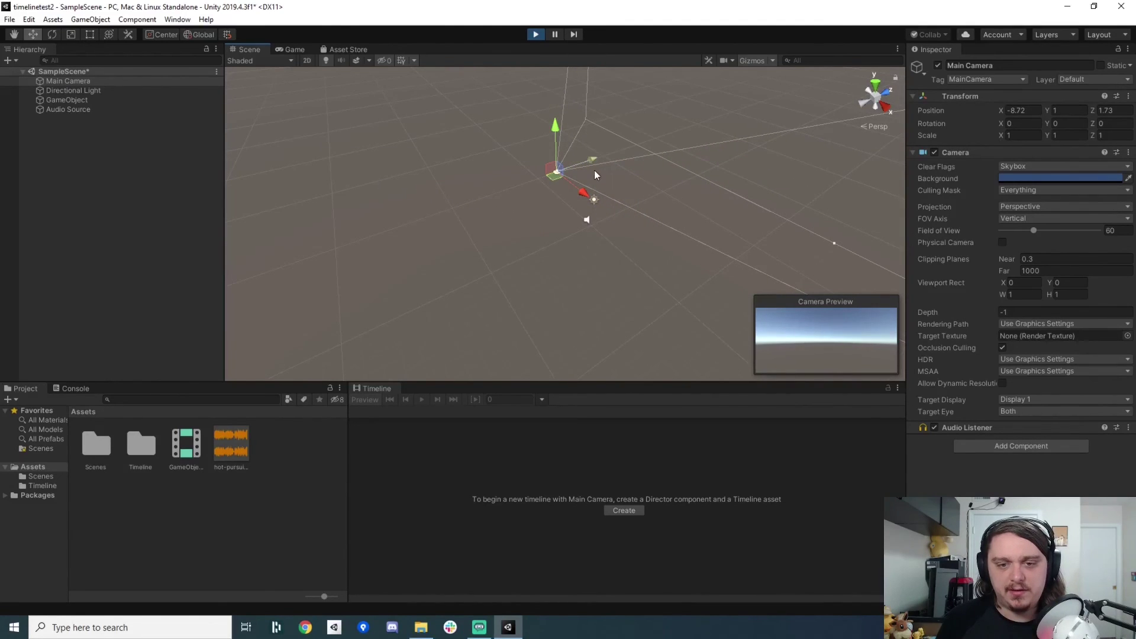